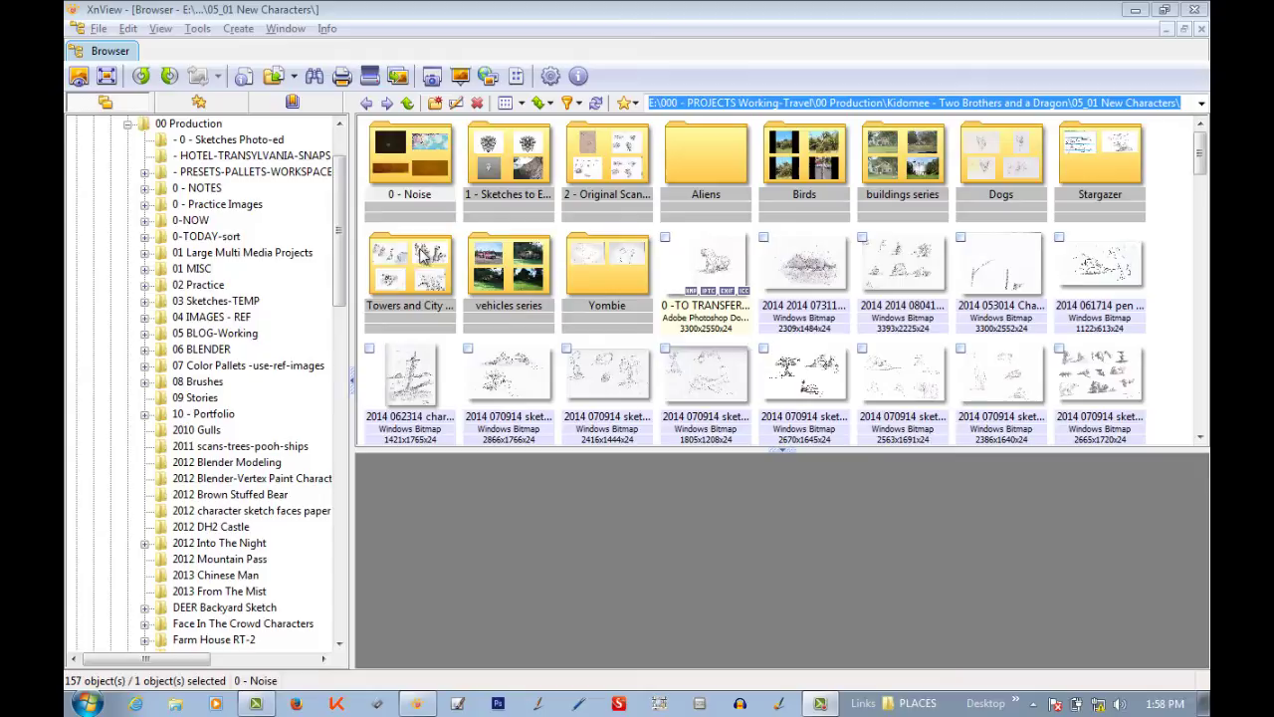
Scroll the folder tree up to the My Passport drive branch and select the 0 -TO TRANSFER template.
mouse_move(339, 249)
left_mouse_down()
mouse_move(351, 348)
mouse_move(340, 227)
left_mouse_up()
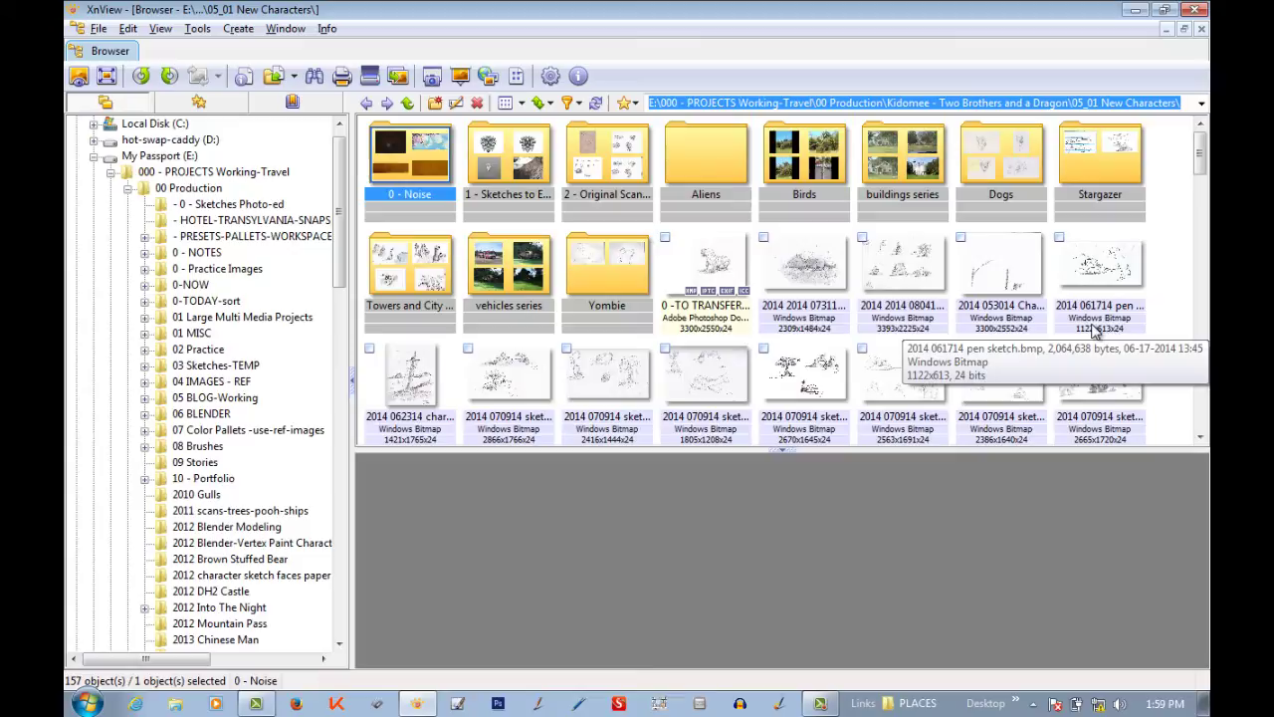
left_click(726, 279)
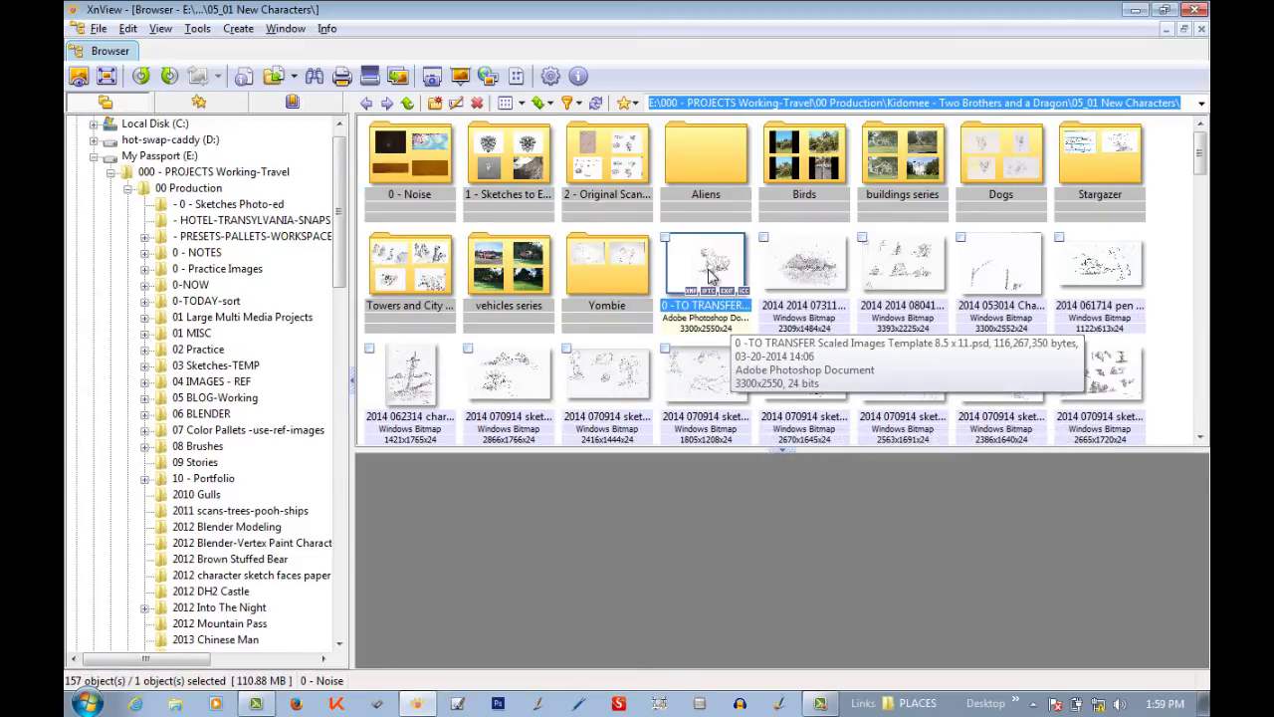
View the template, then preview the Hunting Cat, Sketches in Charcoal and charcoal-on-printer-paper sketches in the browser.
double_click(709, 272)
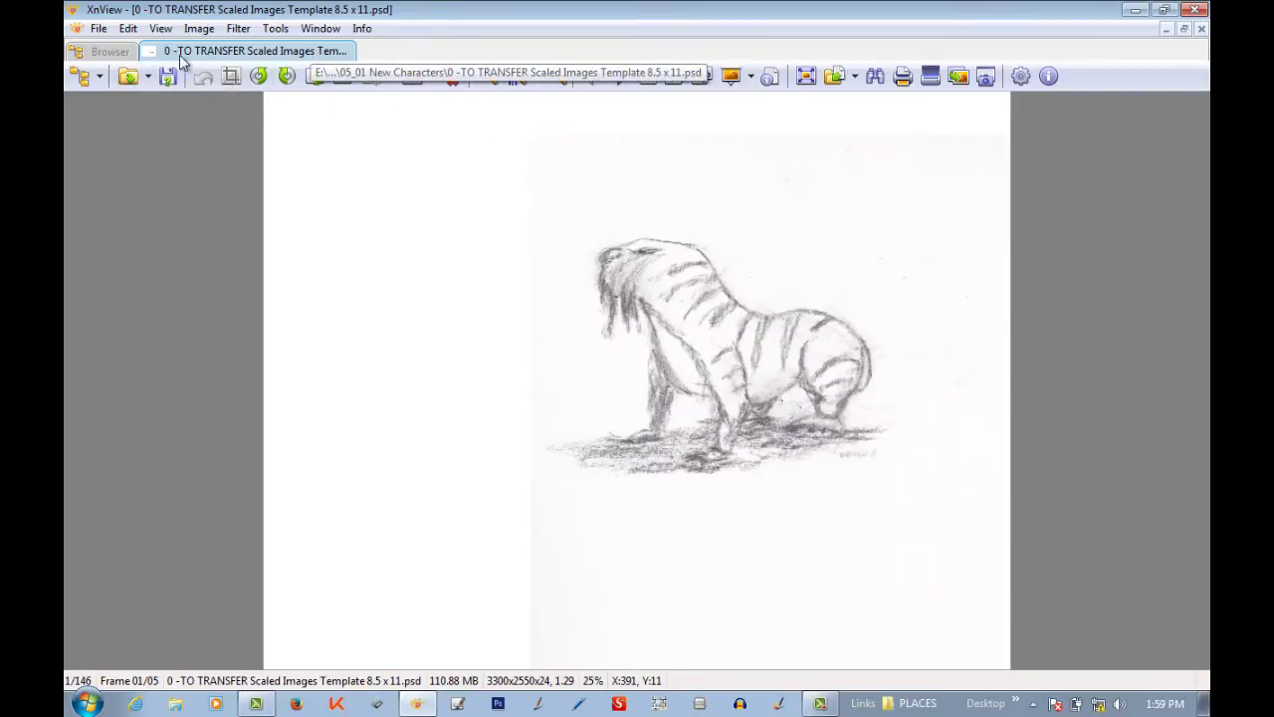
left_click(118, 52)
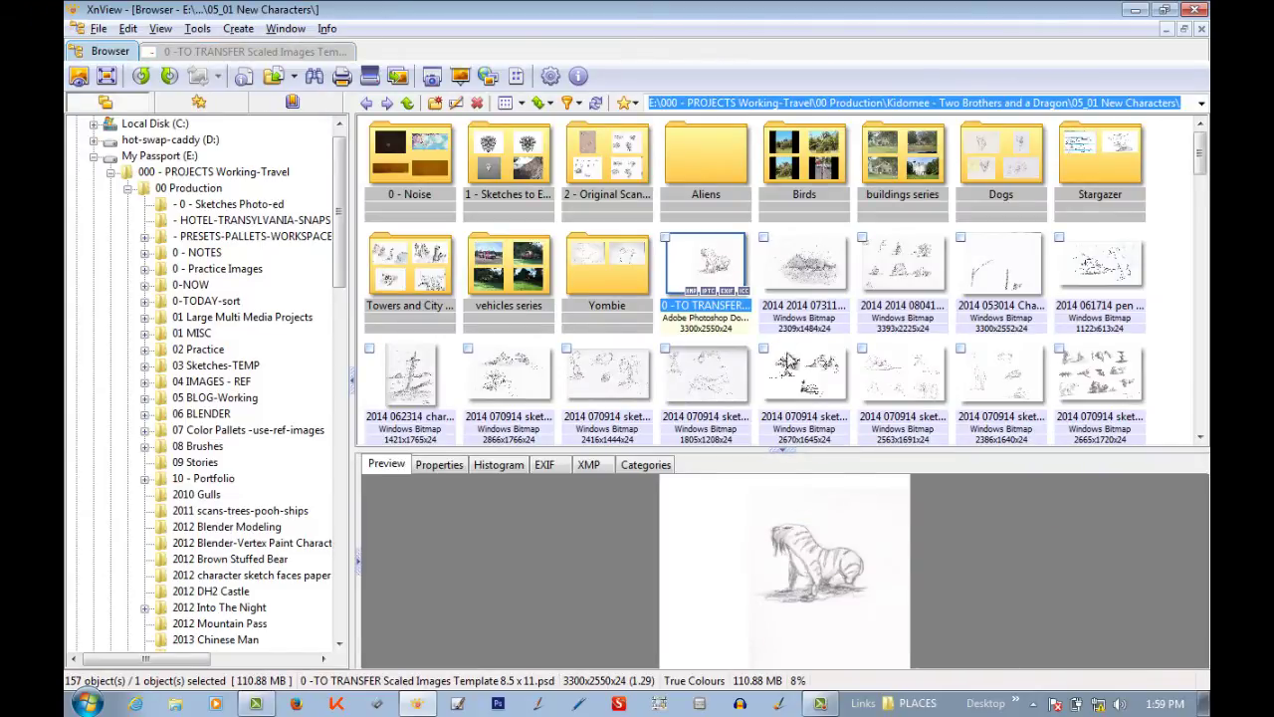
left_click(800, 261)
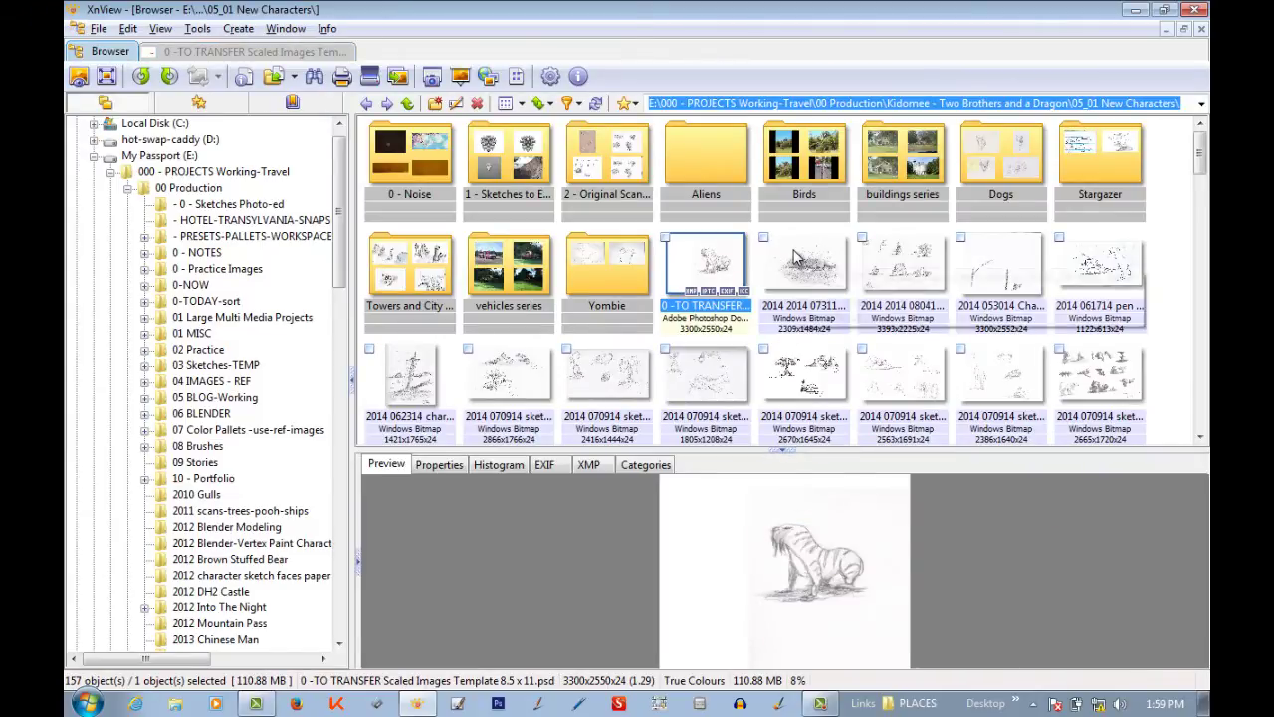
left_click(918, 281)
left_click(995, 279)
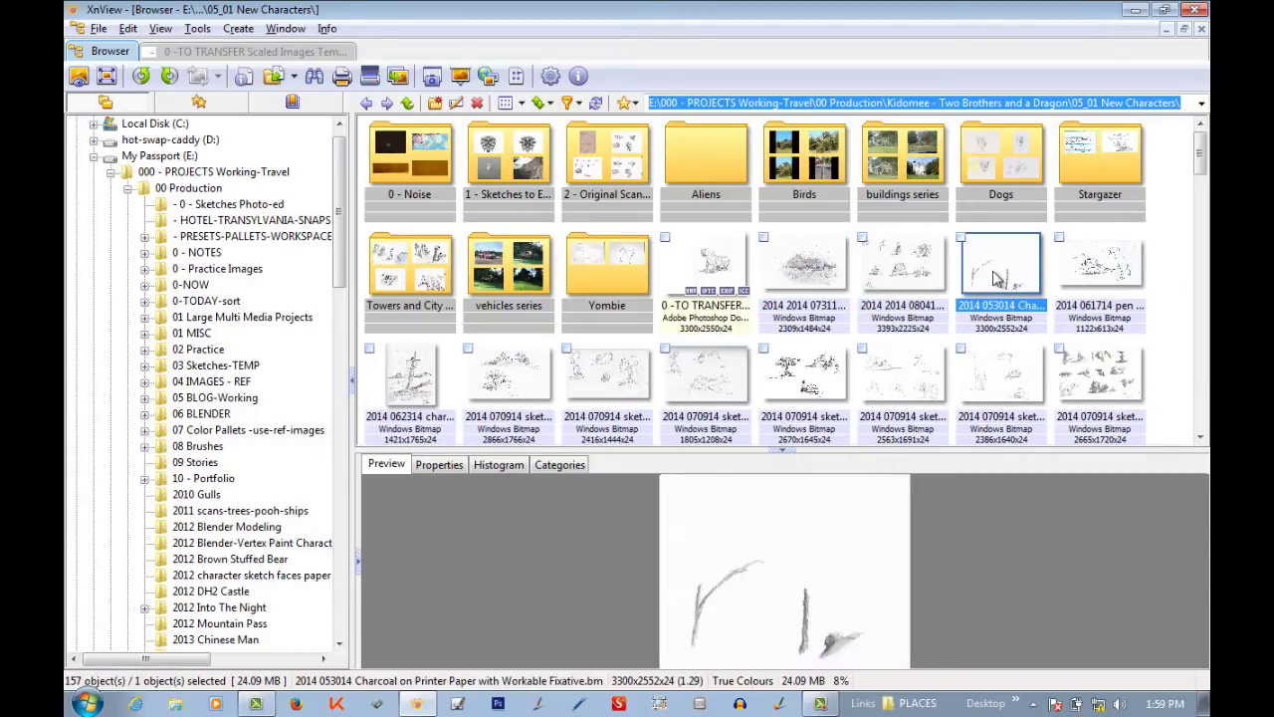
Close the template's viewer tab.
left_click(304, 52)
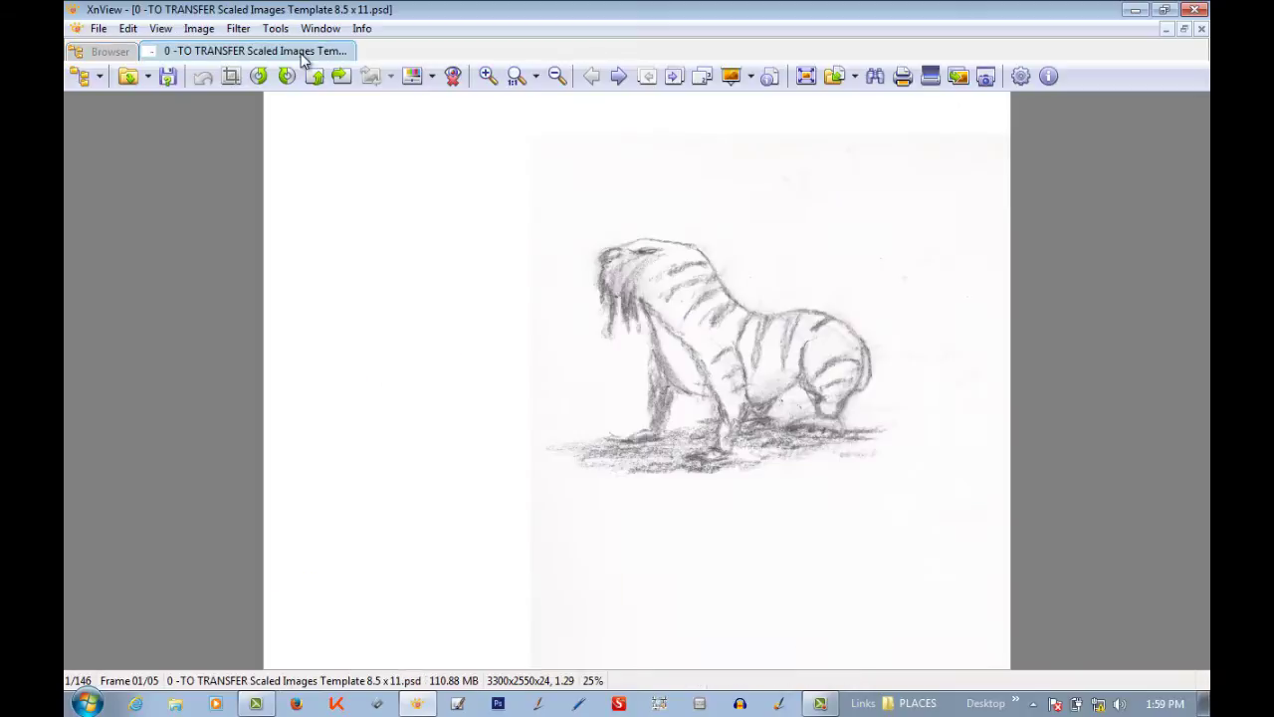
right_click(308, 49)
left_click(335, 65)
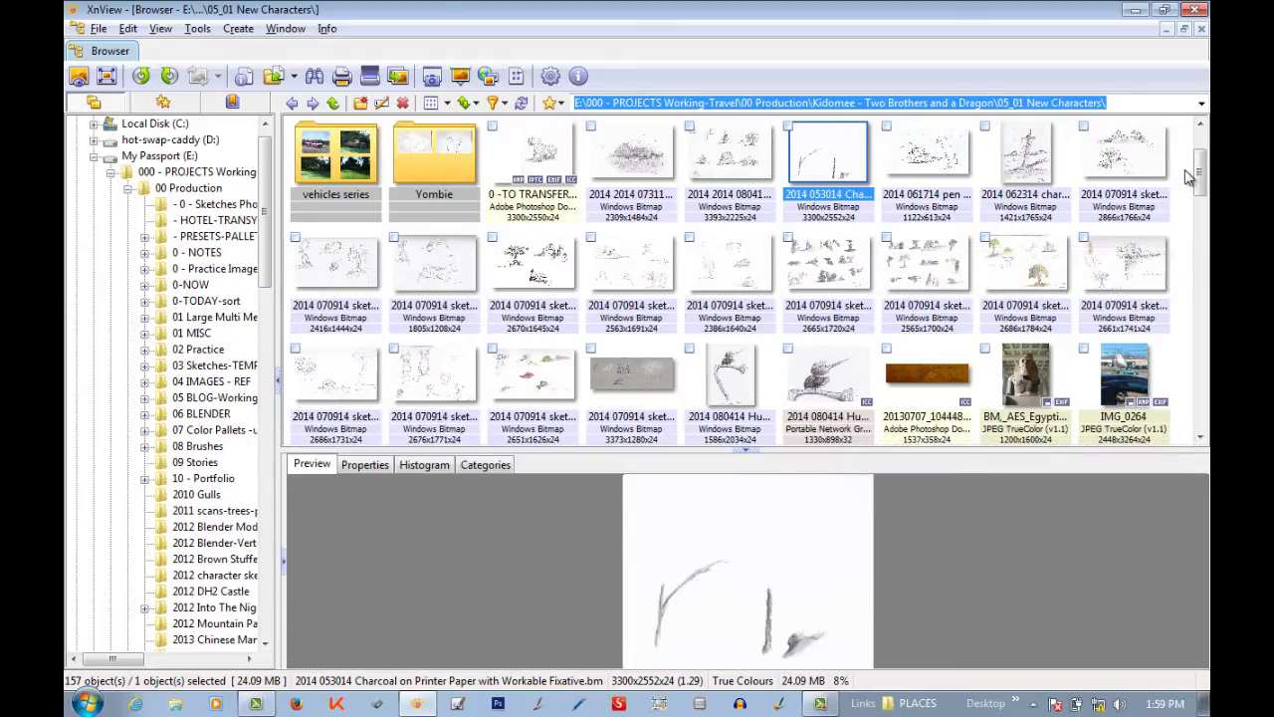
left_click_drag(1202, 177, 1201, 163)
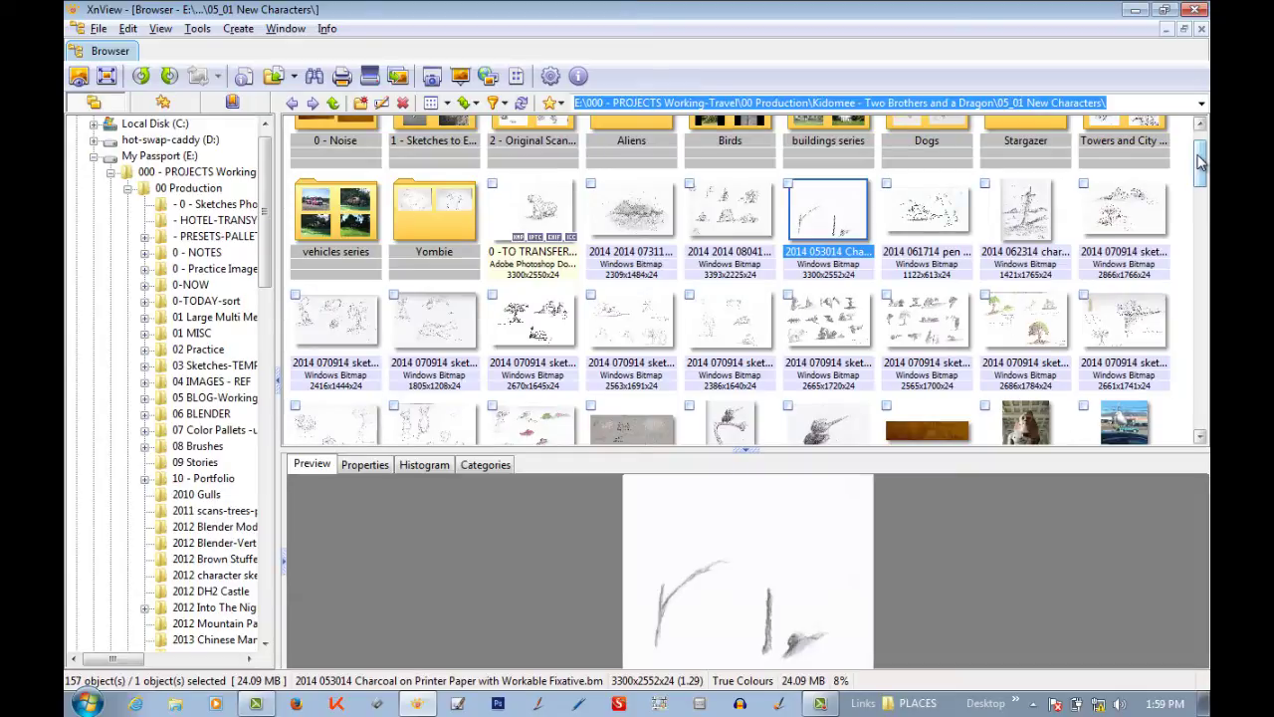
left_click_drag(1200, 156, 1202, 154)
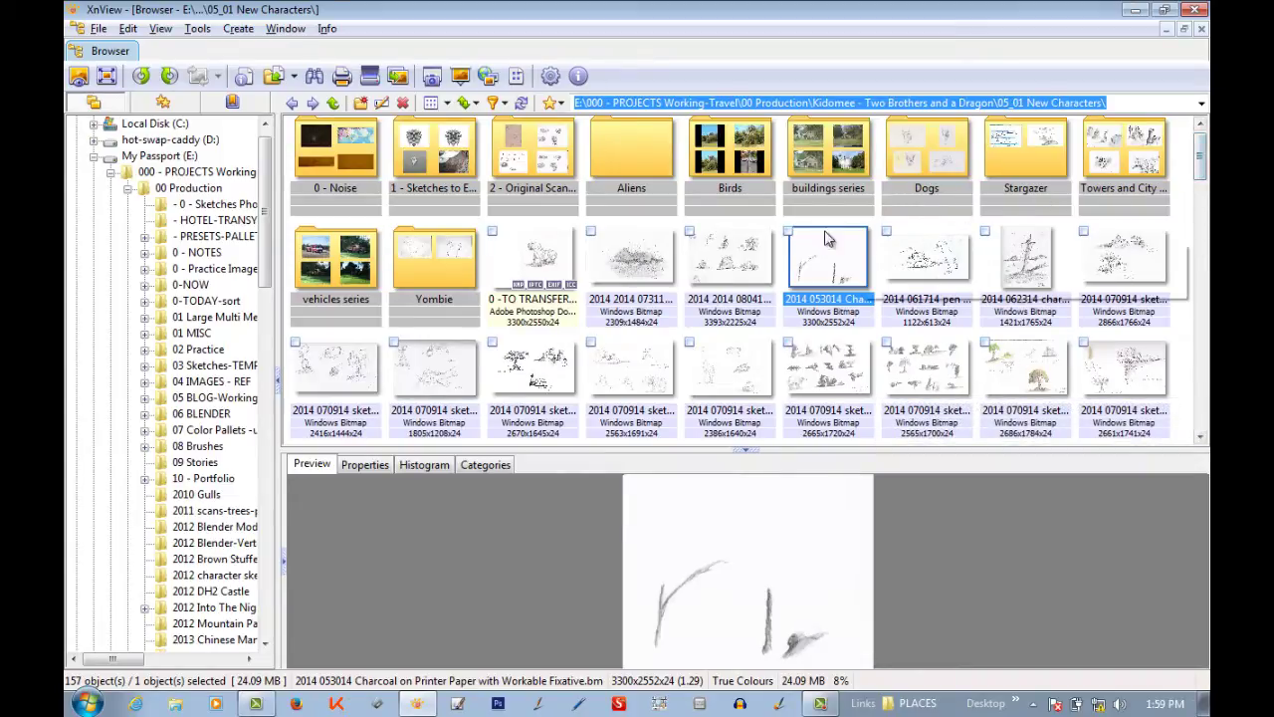
Crop the Sketches in Charcoal sheet to the 1244x930 oak tree and start saving it as JPG.
double_click(730, 257)
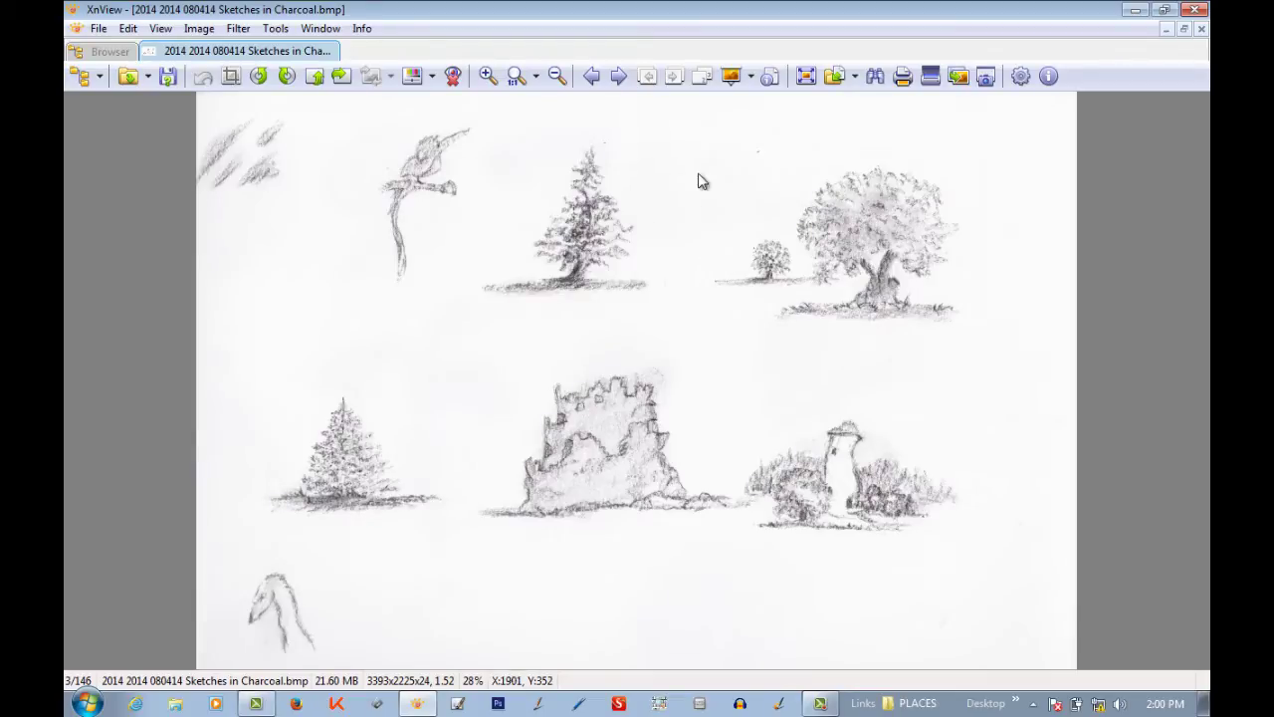
left_click_drag(704, 116, 1030, 359)
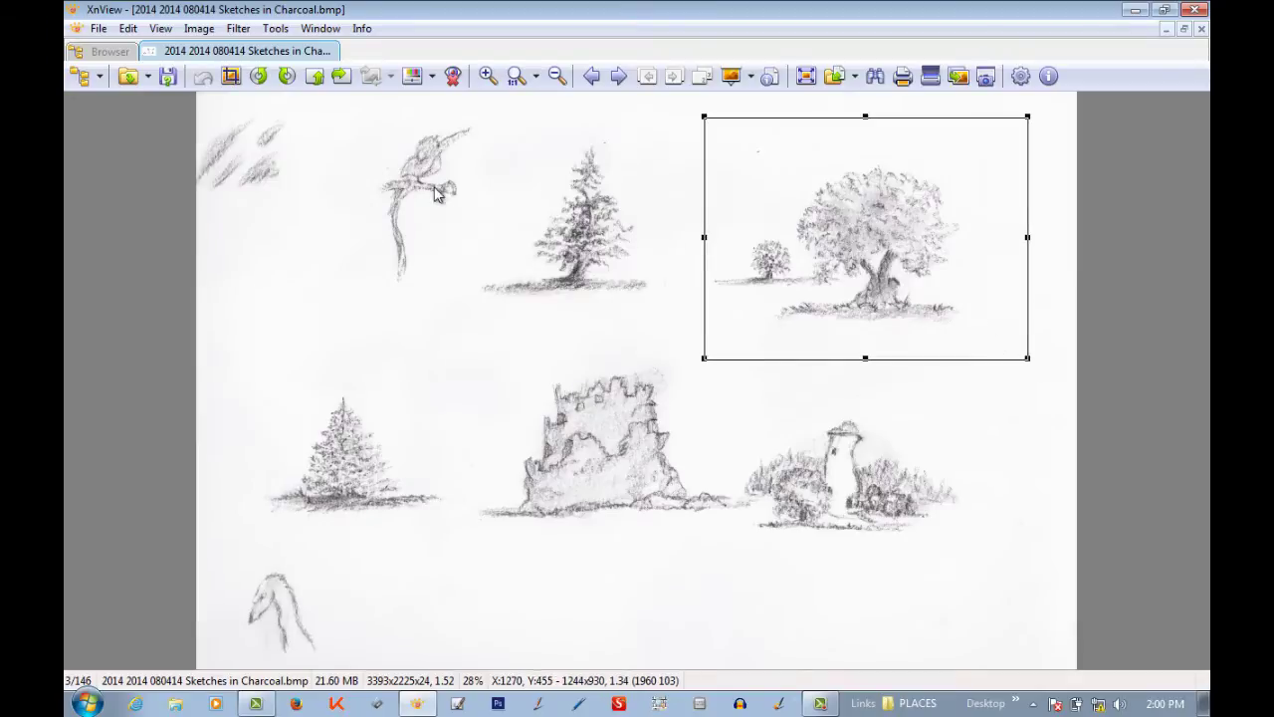
left_click(231, 76)
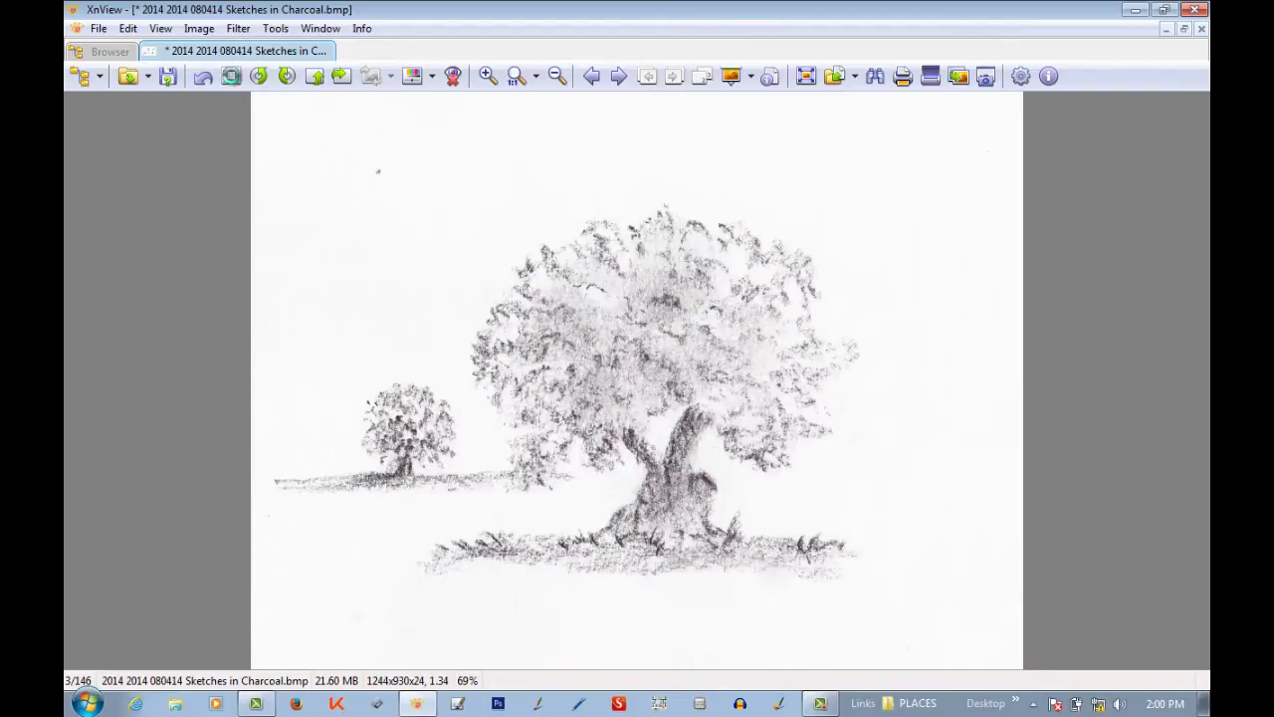
key("ctrl+shift+s")
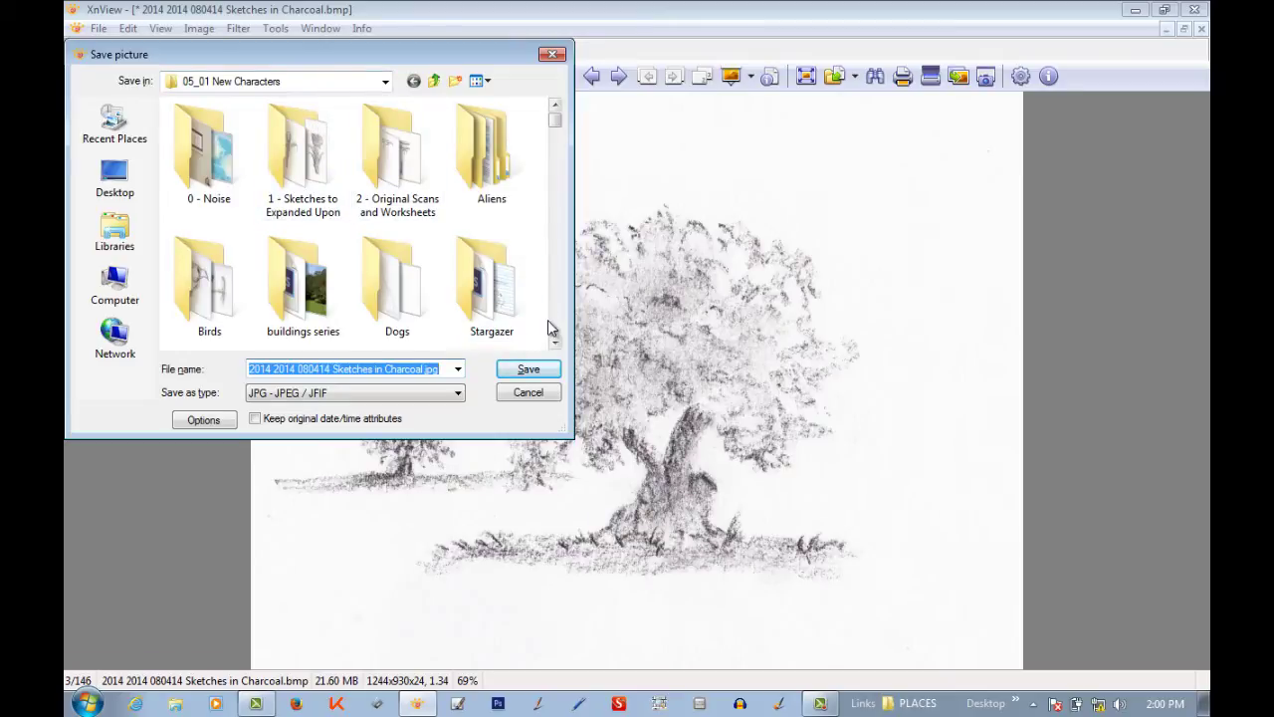
Cancel the JPG save and undo the oak tree crop.
left_click(547, 396)
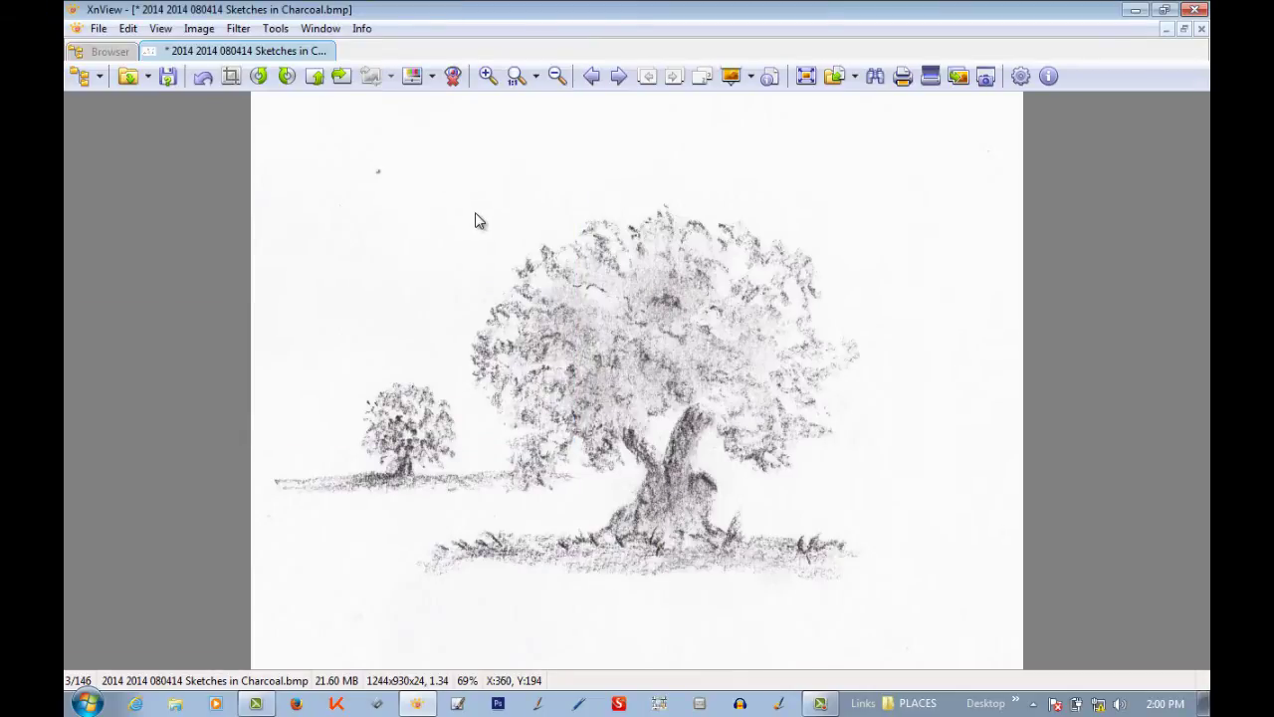
key("ctrl+z")
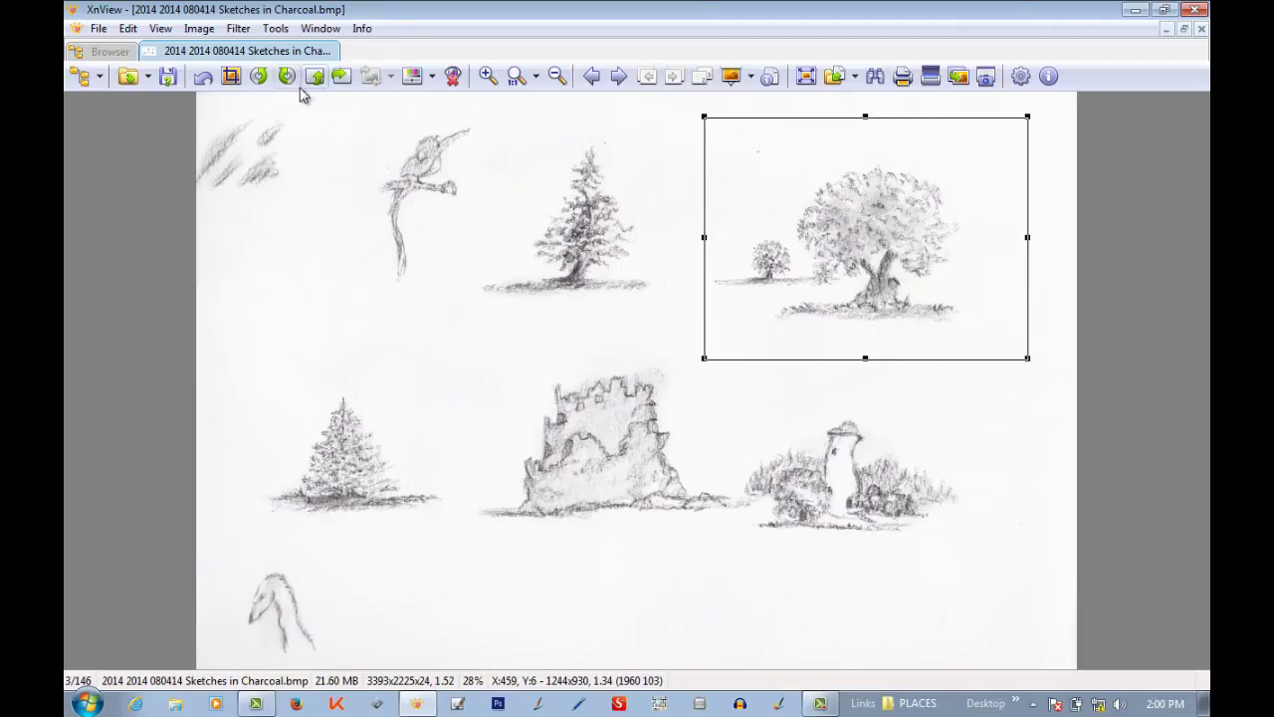
Crop the charcoal sheet to the 637x781 bird sketch and open the Print dialog.
mouse_move(322, 101)
left_mouse_down()
mouse_move(393, 215)
mouse_move(503, 313)
mouse_move(484, 273)
left_mouse_up()
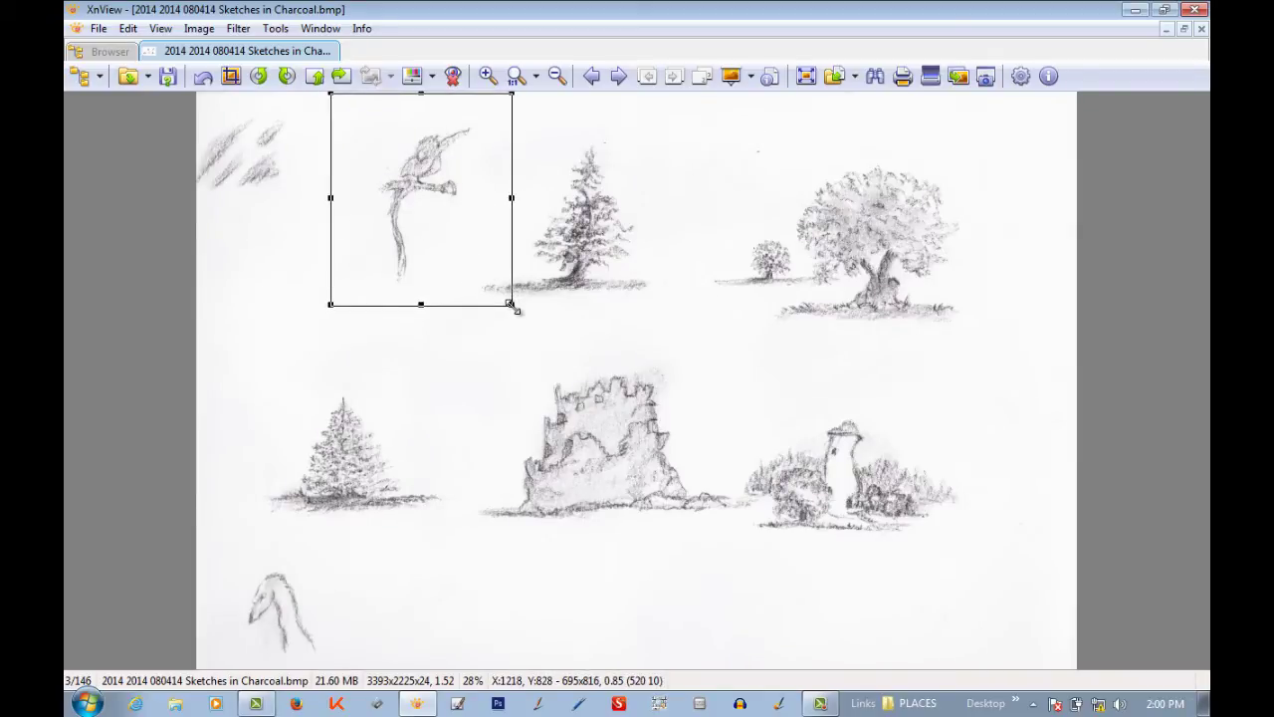
left_click_drag(511, 306, 478, 258)
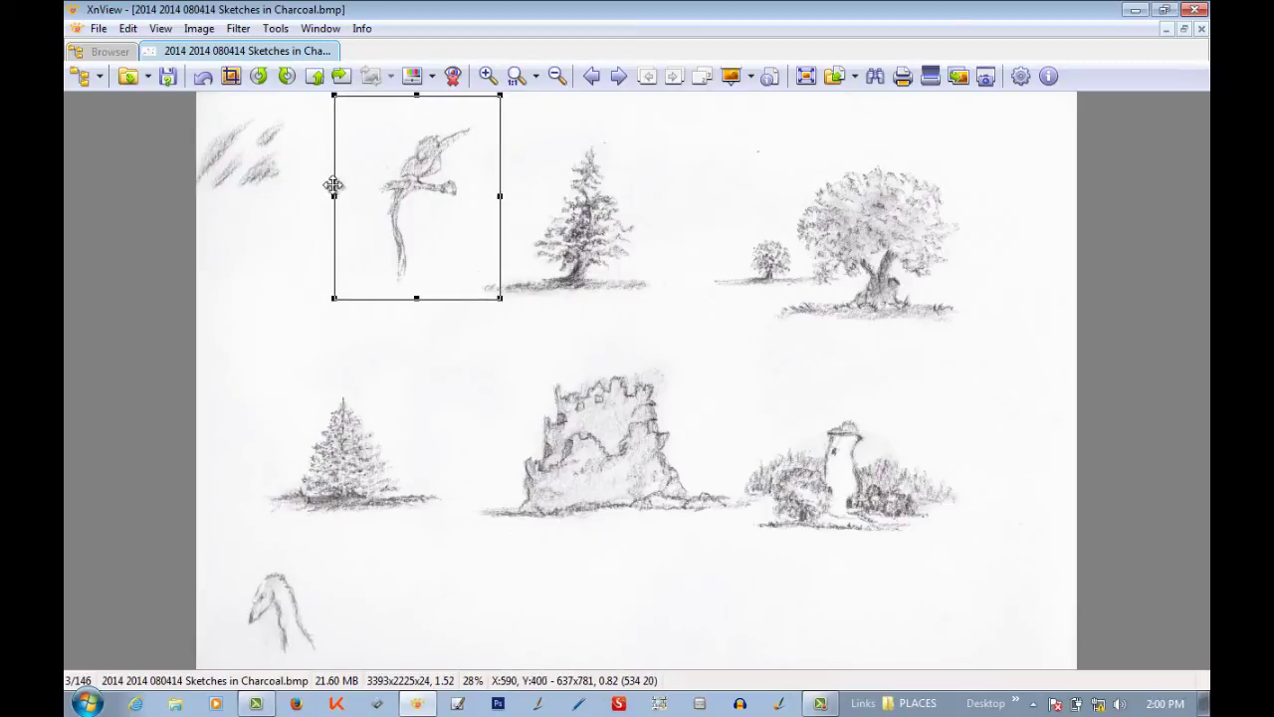
left_click(229, 77)
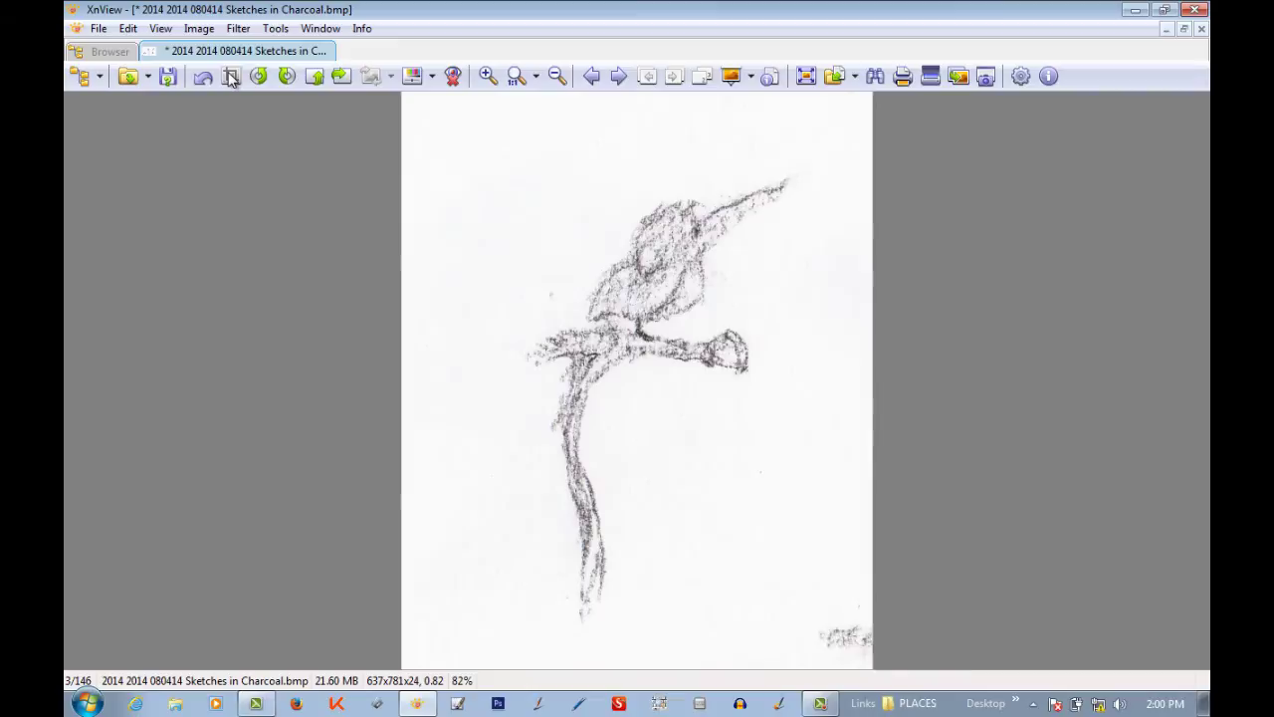
key("ctrl+p")
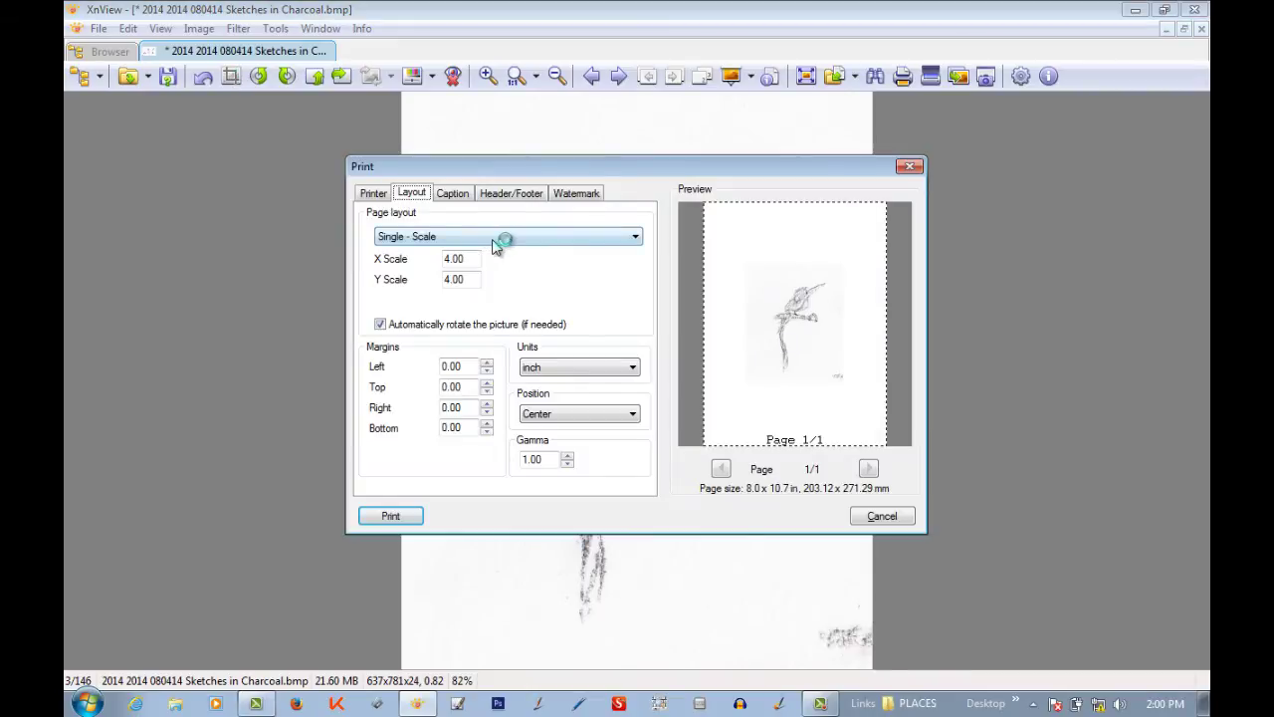
Set the print page layout to Single - Custom, then cancel without printing.
left_click(636, 239)
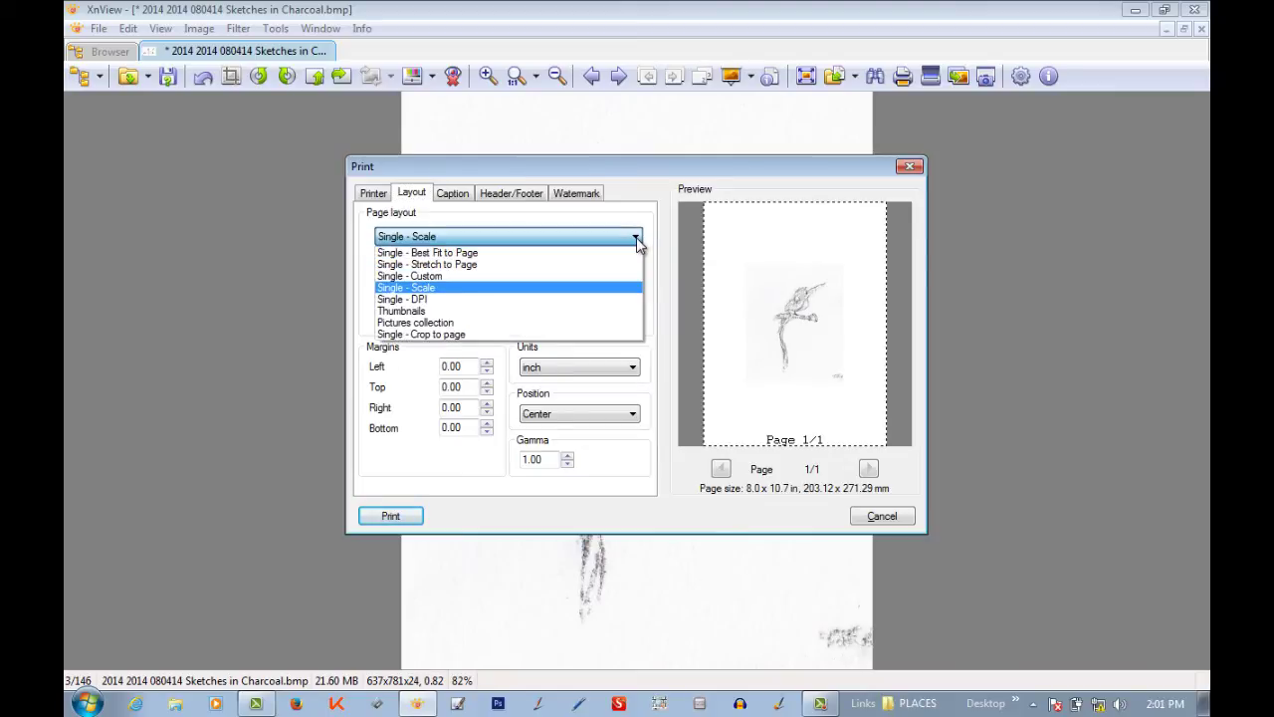
left_click(556, 276)
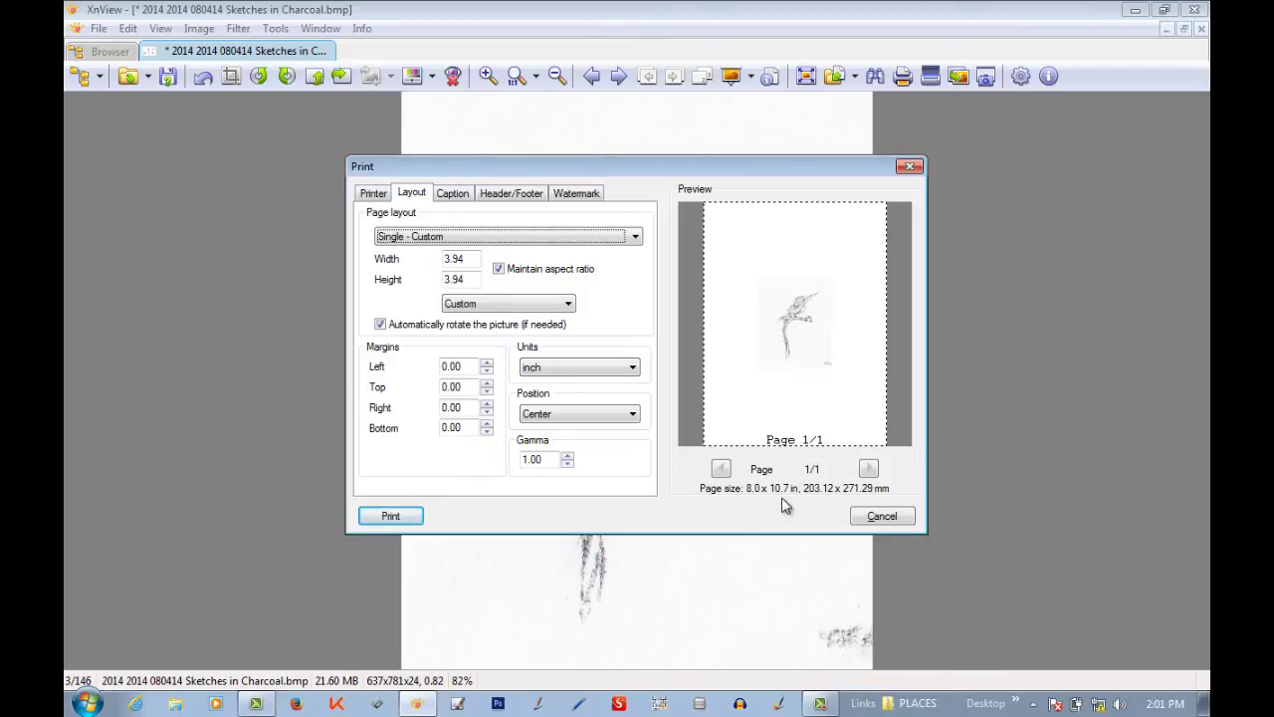
left_click(882, 521)
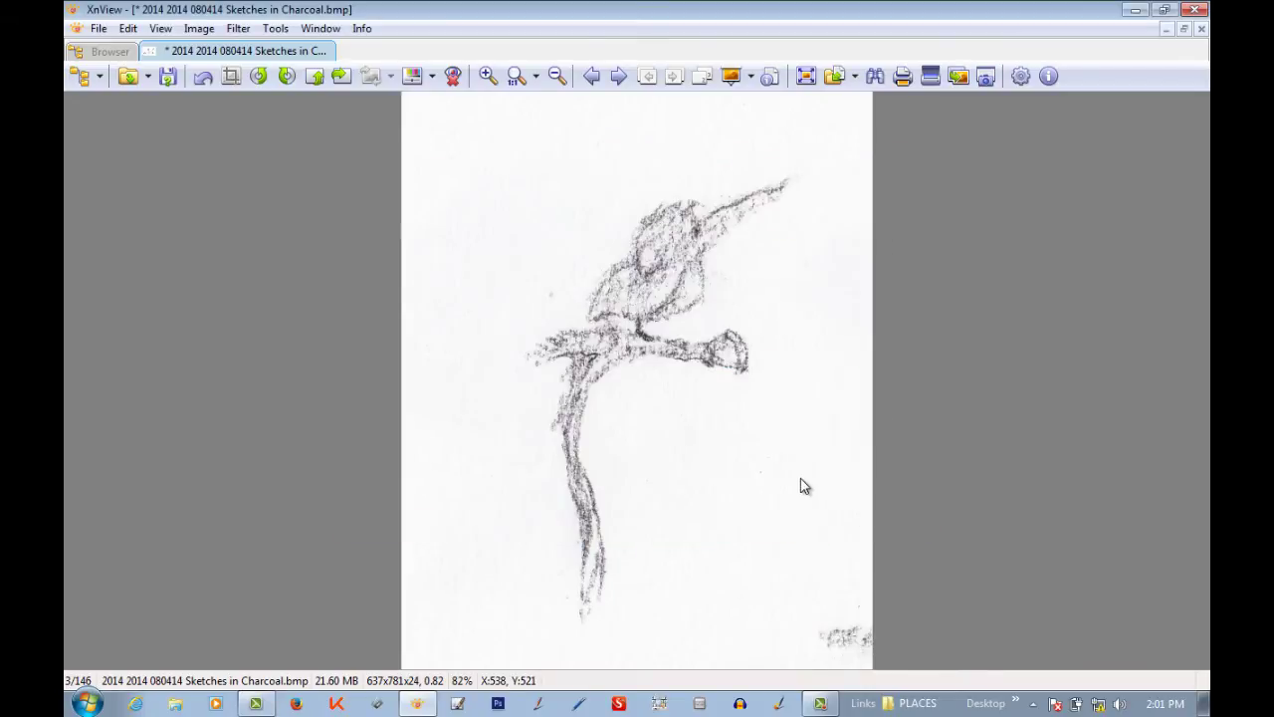
Undo the bird crop and step forward to sketch_00_0004.bmp, image 10 of 146.
key("ctrl+z")
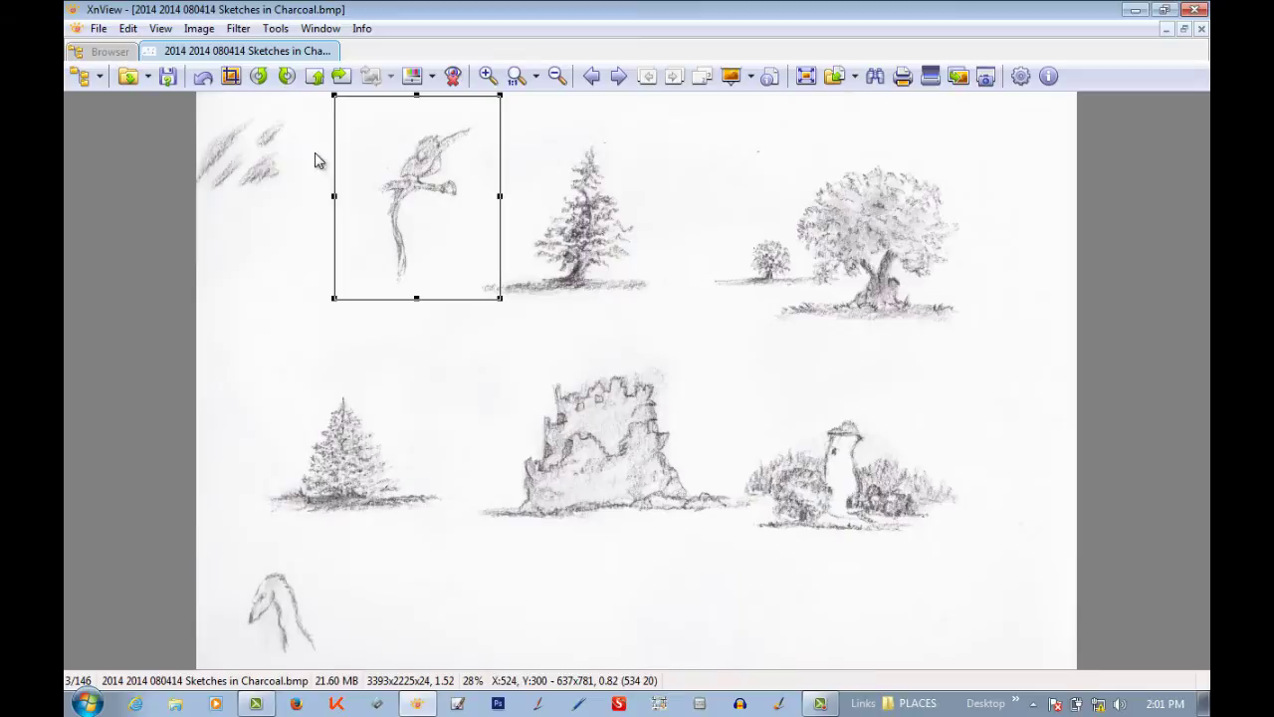
left_click(625, 79)
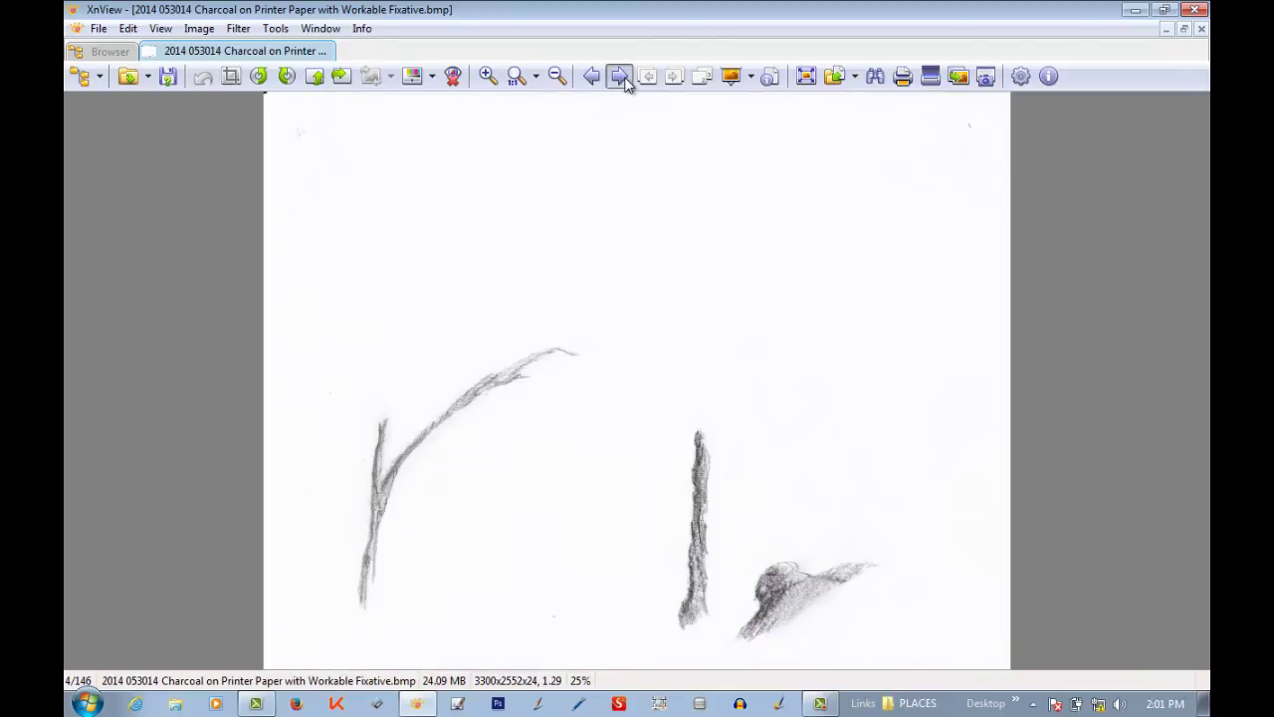
left_click(619, 76)
left_click(619, 76)
left_click(619, 77)
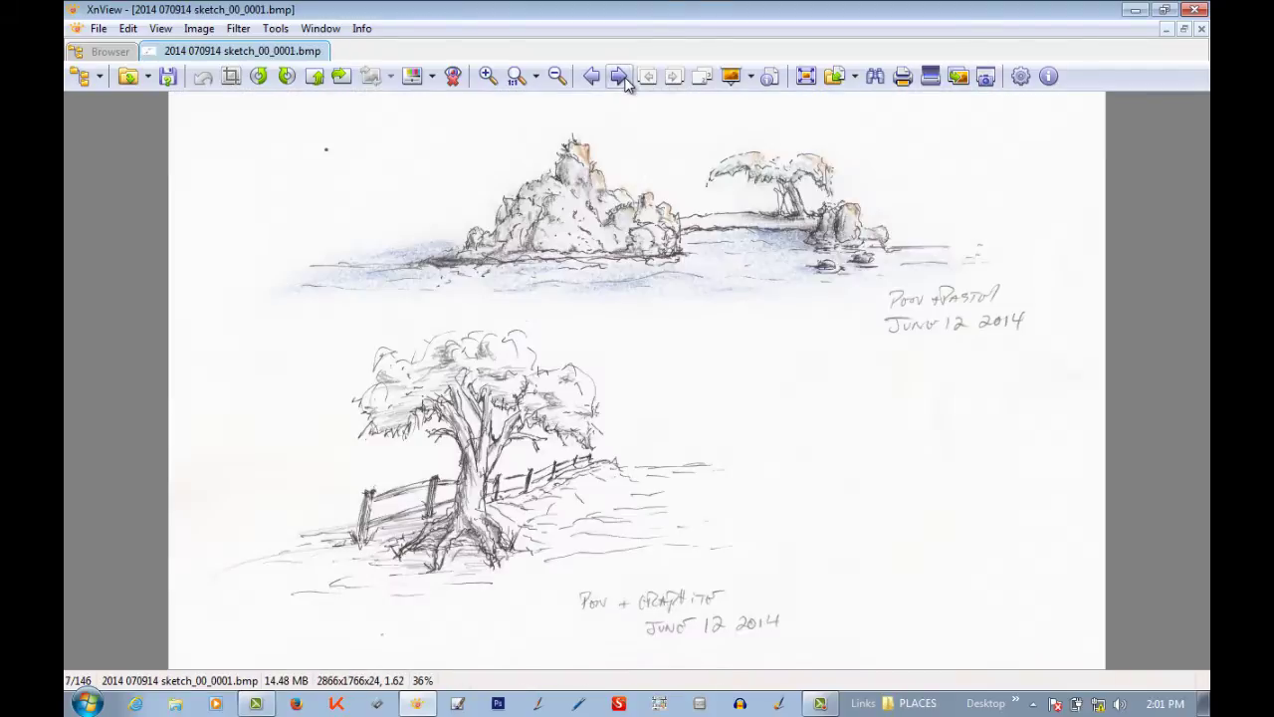
left_click(619, 76)
left_click(619, 77)
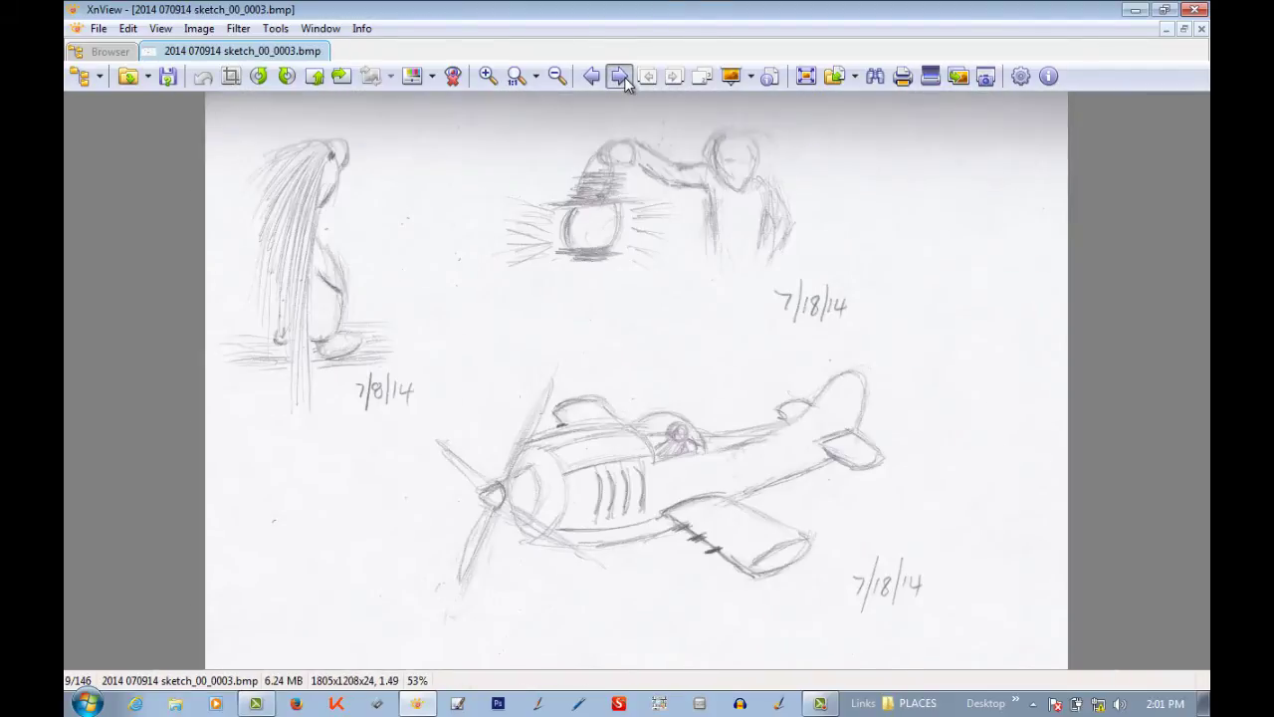
left_click(621, 77)
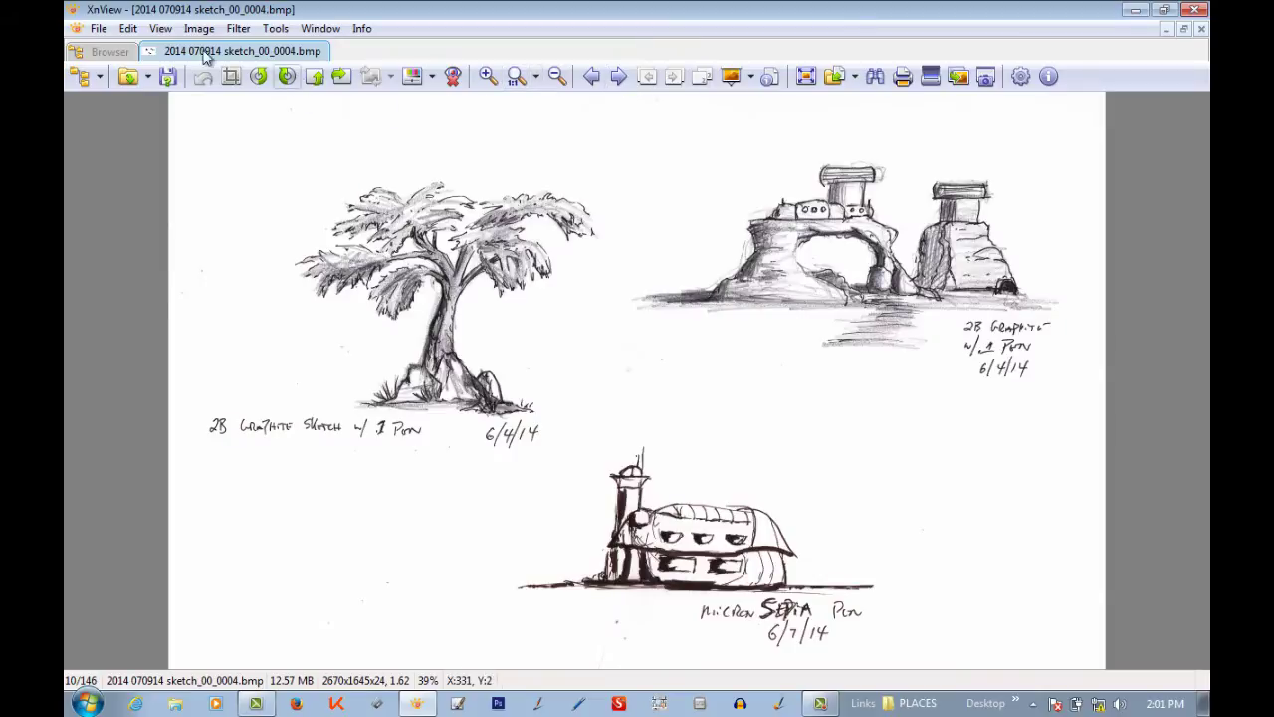
Open the walrus TO TRANSFER template PSD alongside the tree-and-rock sketch sheet and compare them.
left_click(112, 51)
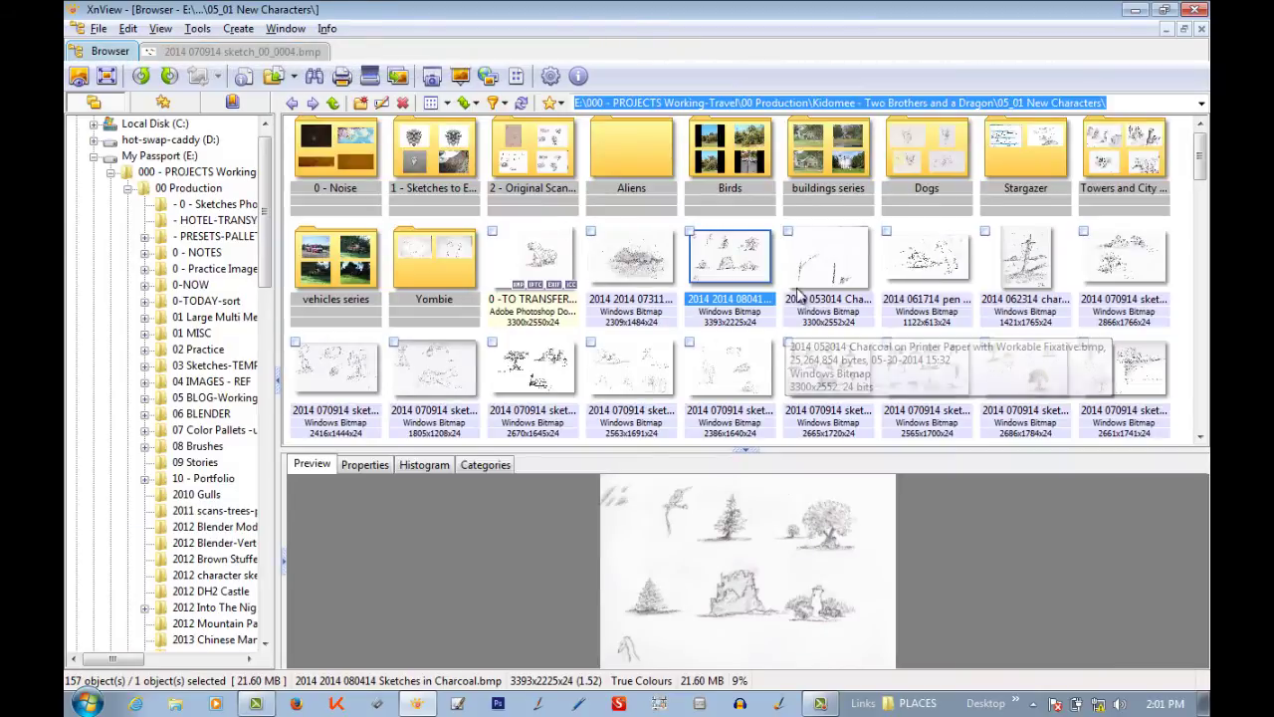
left_click(562, 265)
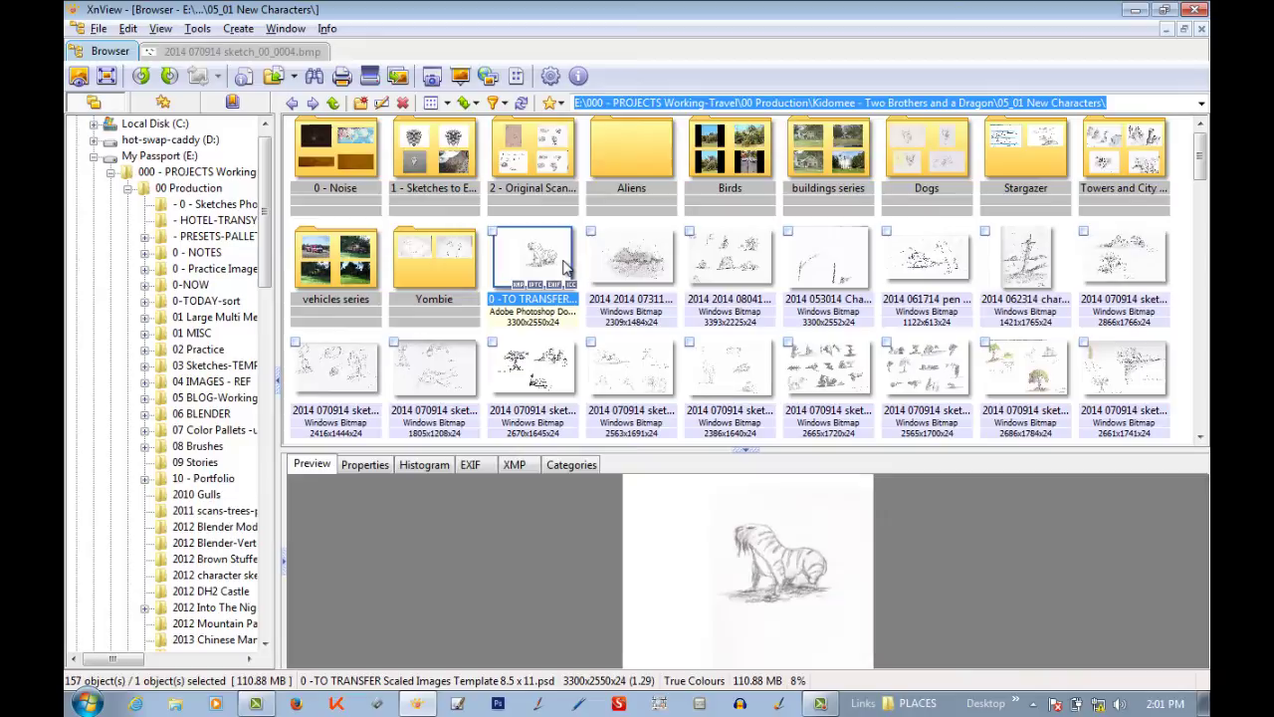
double_click(563, 264)
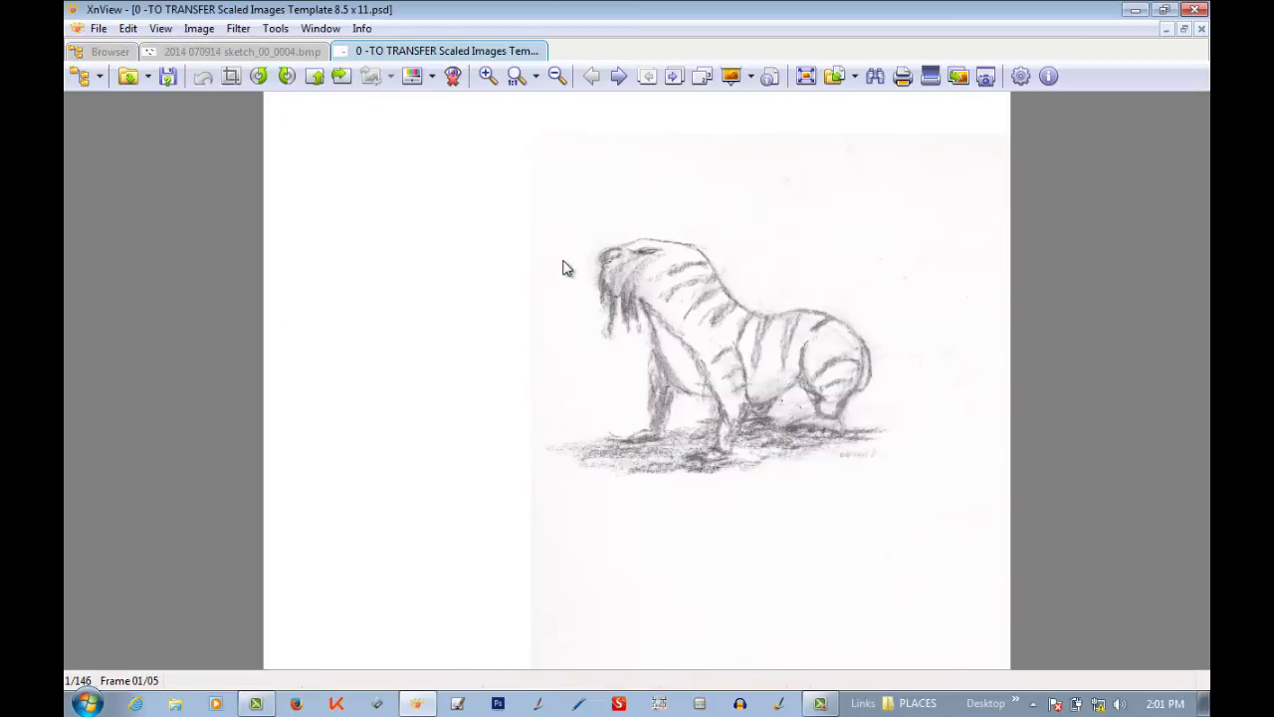
left_click(277, 52)
left_click(382, 51)
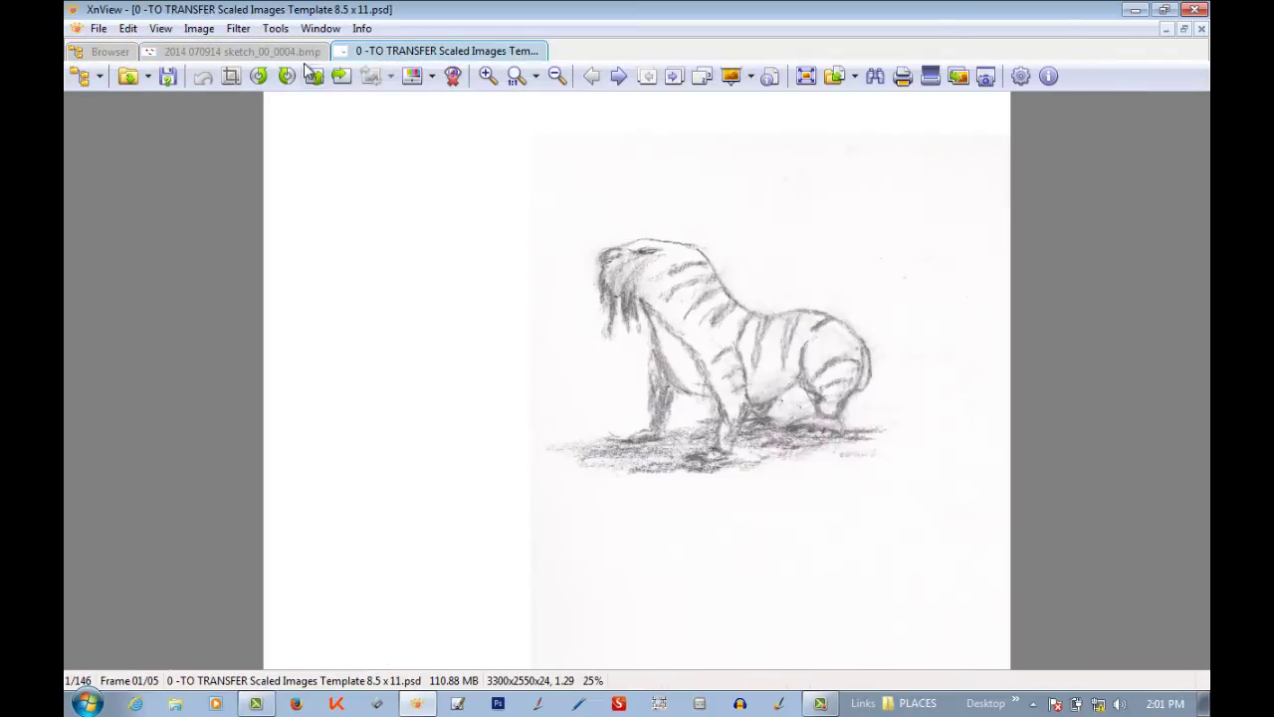
left_click(316, 51)
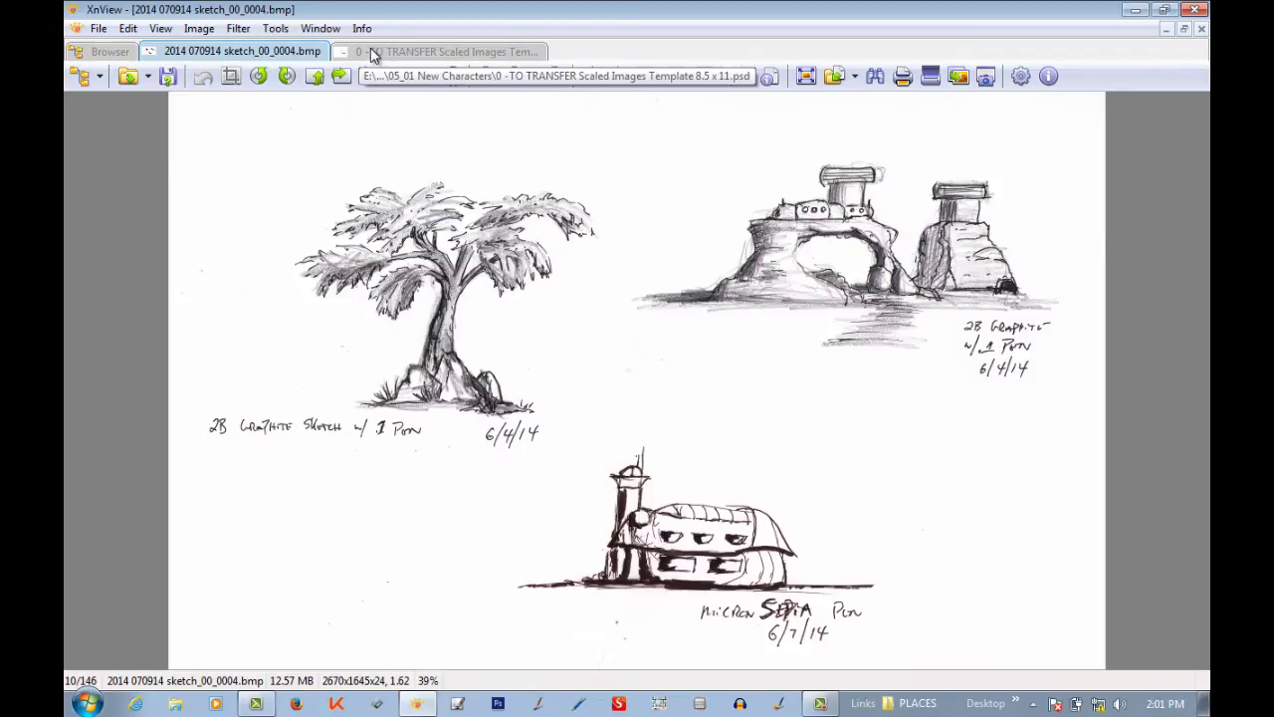
left_click(373, 52)
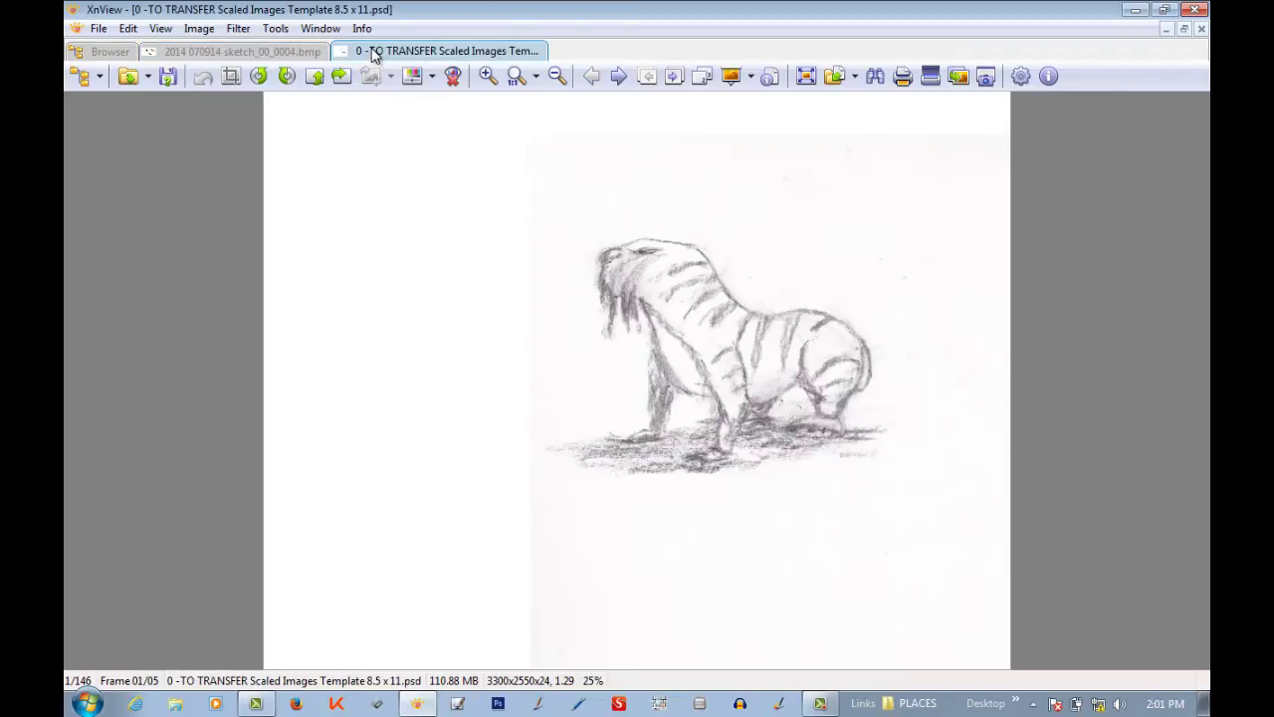
Close the tree-and-rock sketch sheet and walrus template viewer tabs.
right_click(229, 61)
left_click(257, 65)
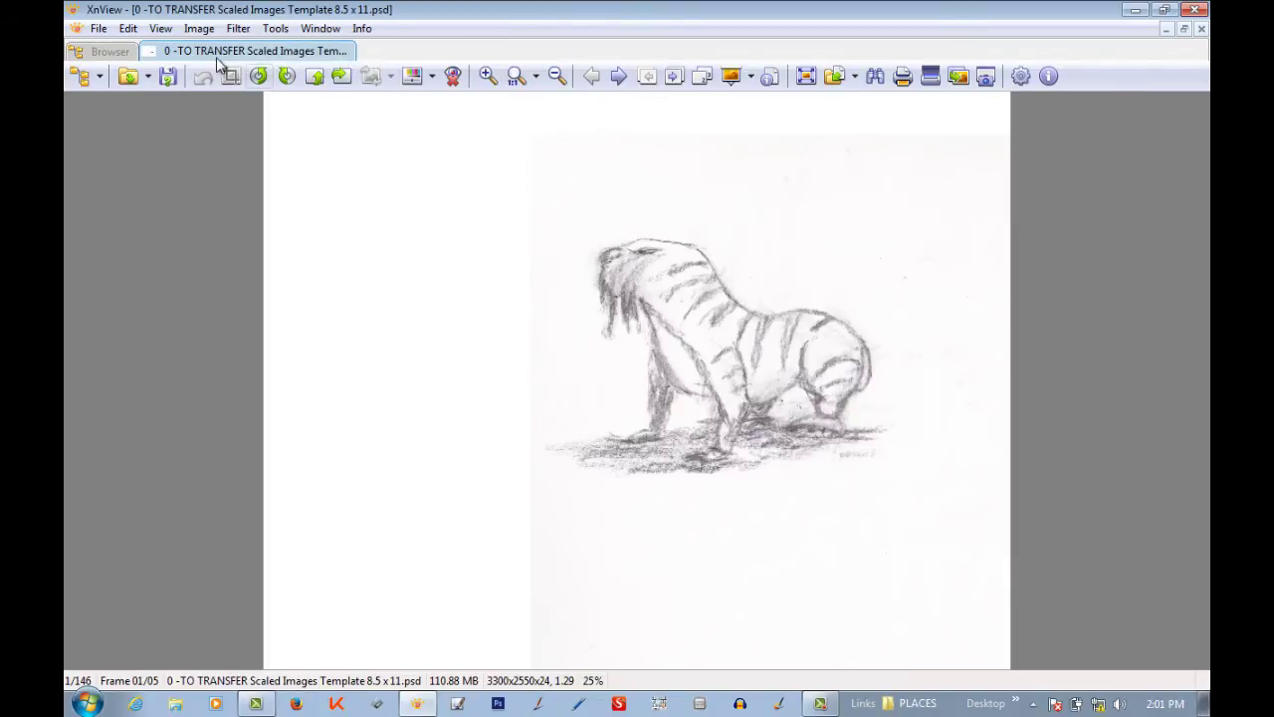
right_click(231, 62)
left_click(254, 69)
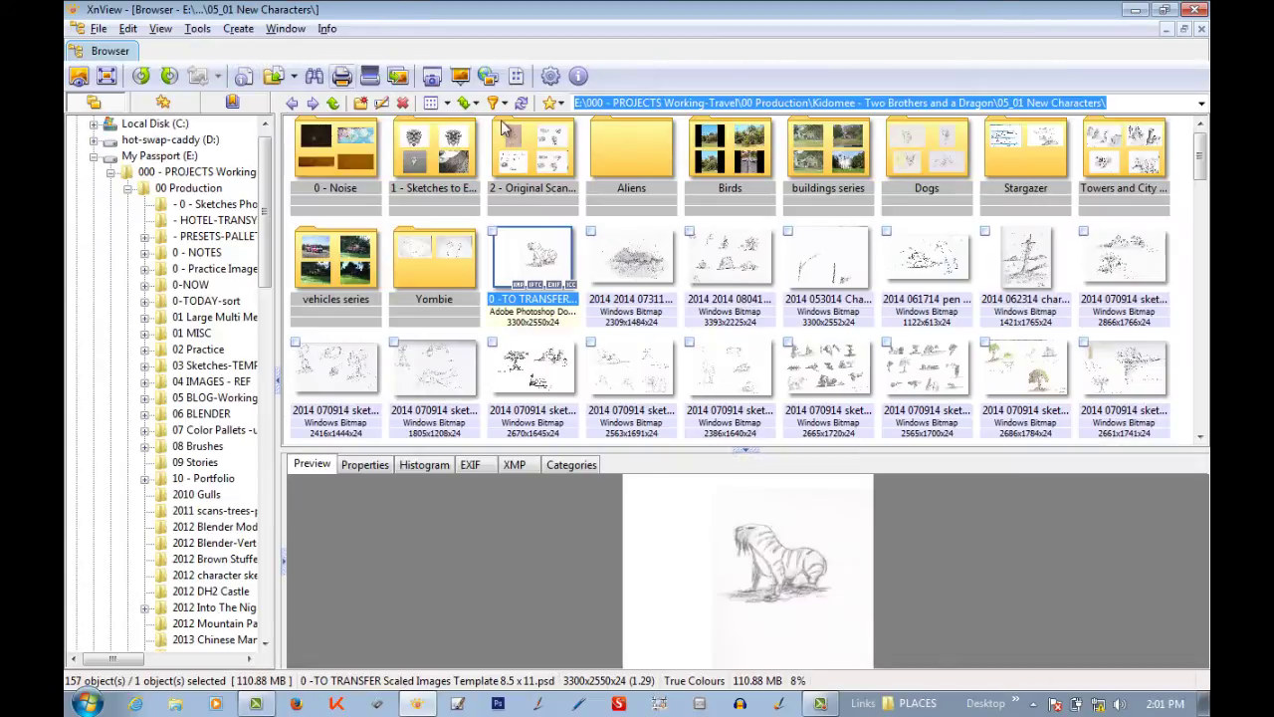